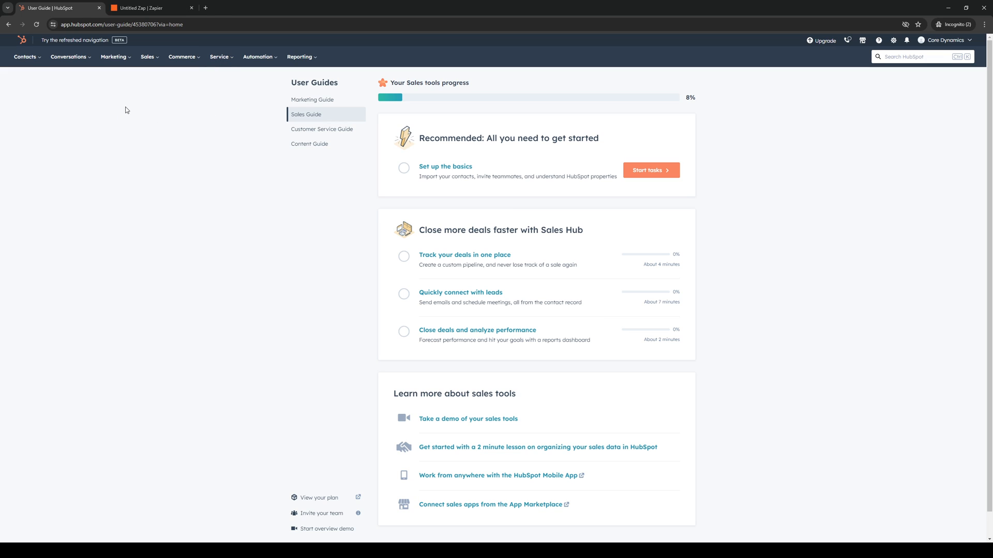
# Go to the Landing Pages list via the Marketing menu, showing the Core Dynamics draft.
pyautogui.click(129, 59)
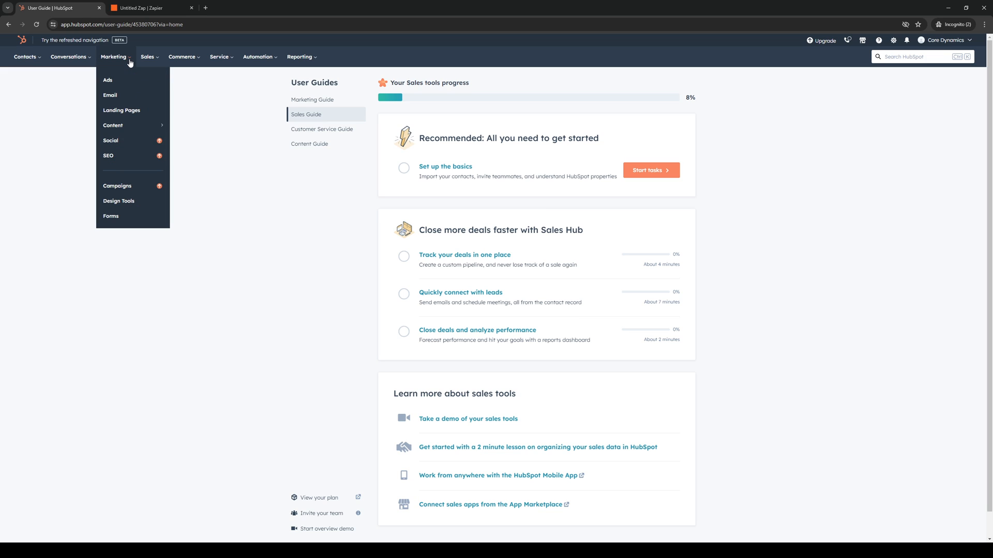
pyautogui.click(136, 116)
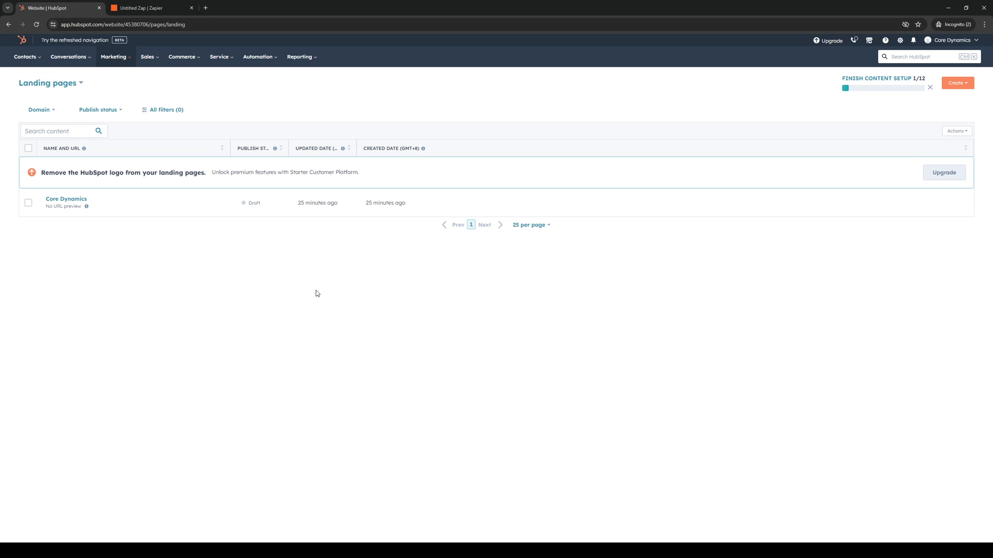
pyautogui.moveTo(77, 203)
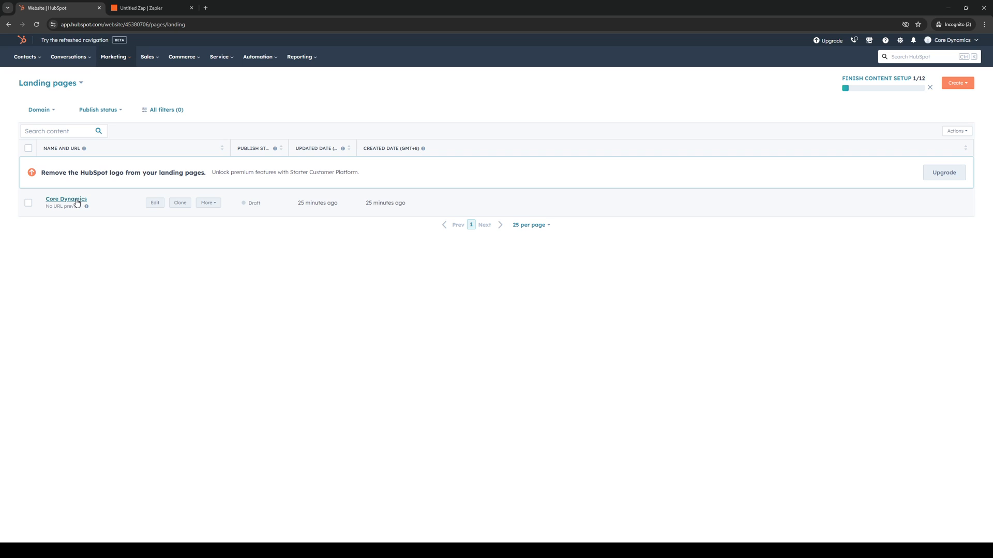
# Open the Core Dynamics page in the editor and select the Something Powerful section.
pyautogui.click(65, 199)
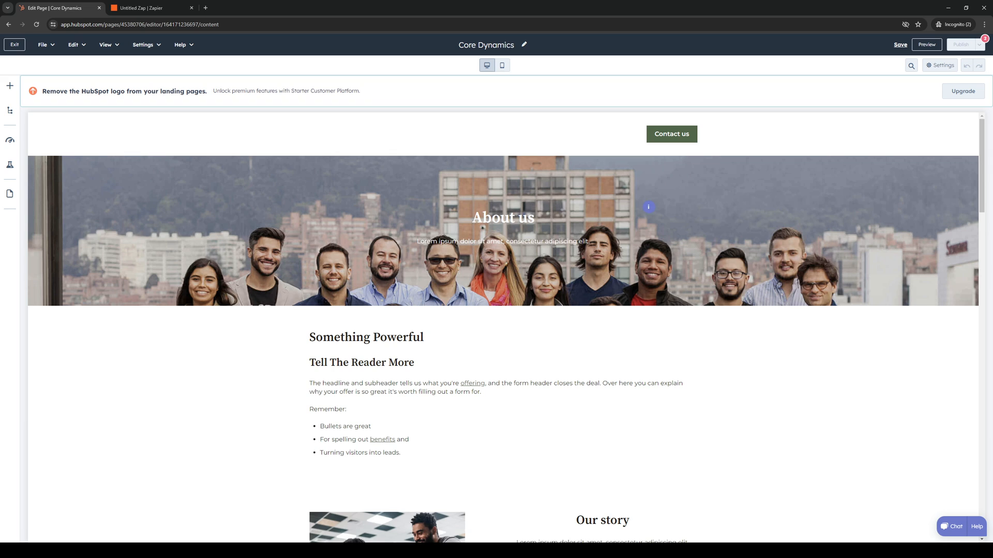
pyautogui.moveTo(193, 365)
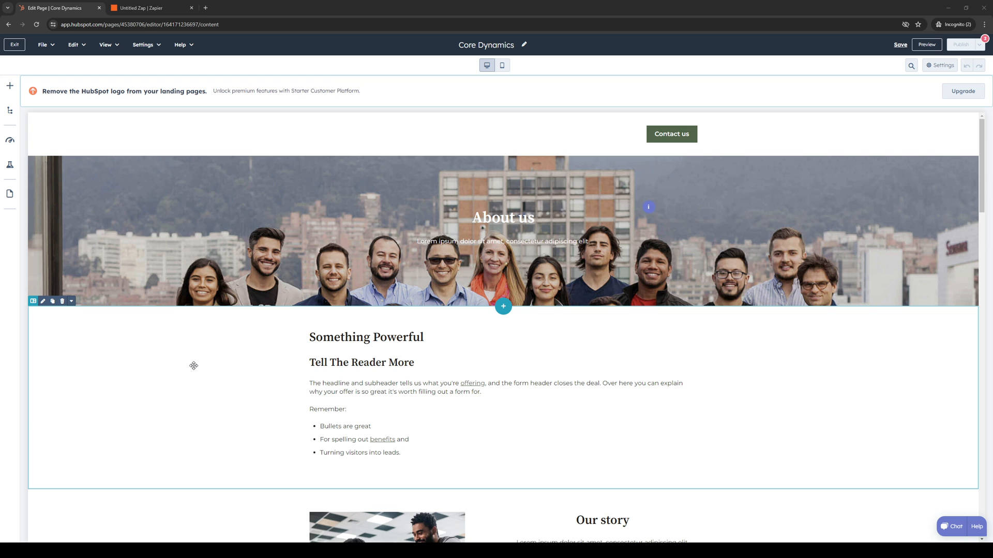
pyautogui.click(194, 365)
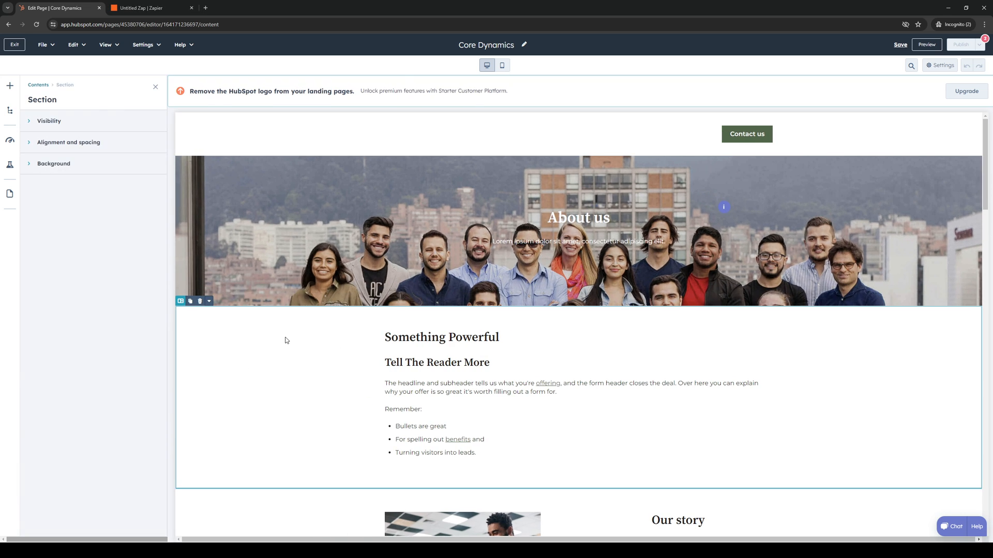
# Drag a Rich Text module above the About us banner and open it for editing.
pyautogui.click(10, 86)
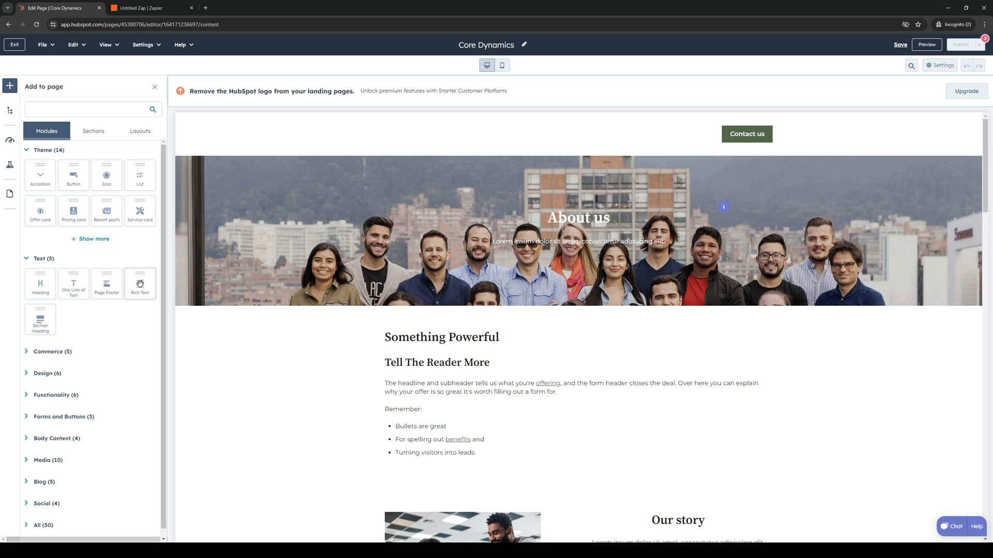
pyautogui.moveTo(140, 283)
pyautogui.mouseDown()
pyautogui.moveTo(225, 332)
pyautogui.moveTo(374, 333)
pyautogui.mouseUp()
pyautogui.click(423, 182)
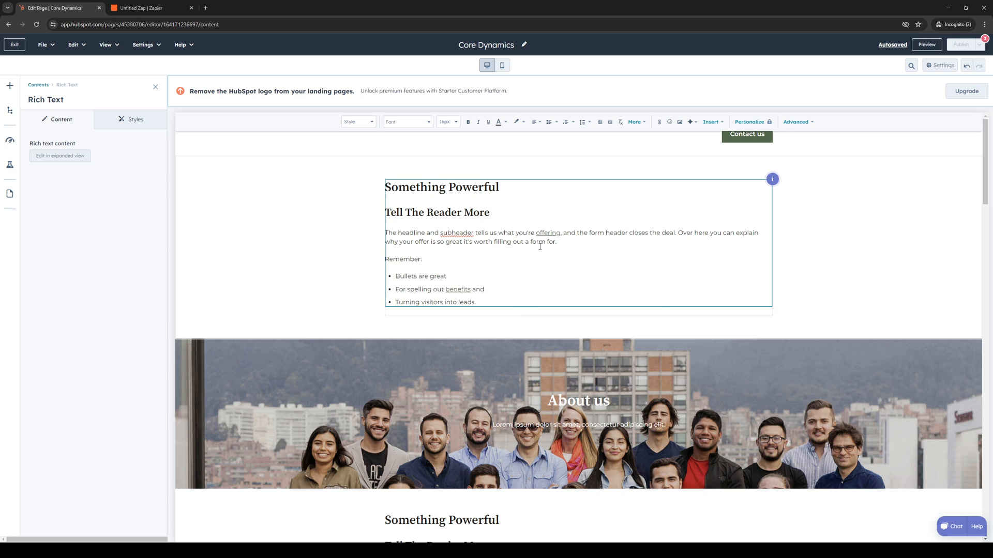
# Select all the module's paragraph text and begin inserting a link on it.
pyautogui.click(483, 250)
pyautogui.hotkey('ctrl', 'a')
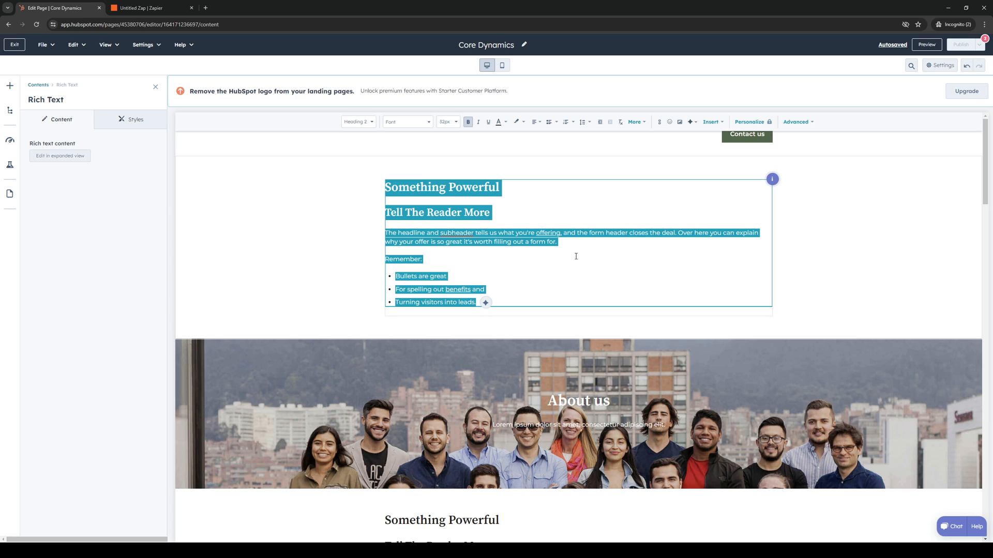
pyautogui.click(659, 122)
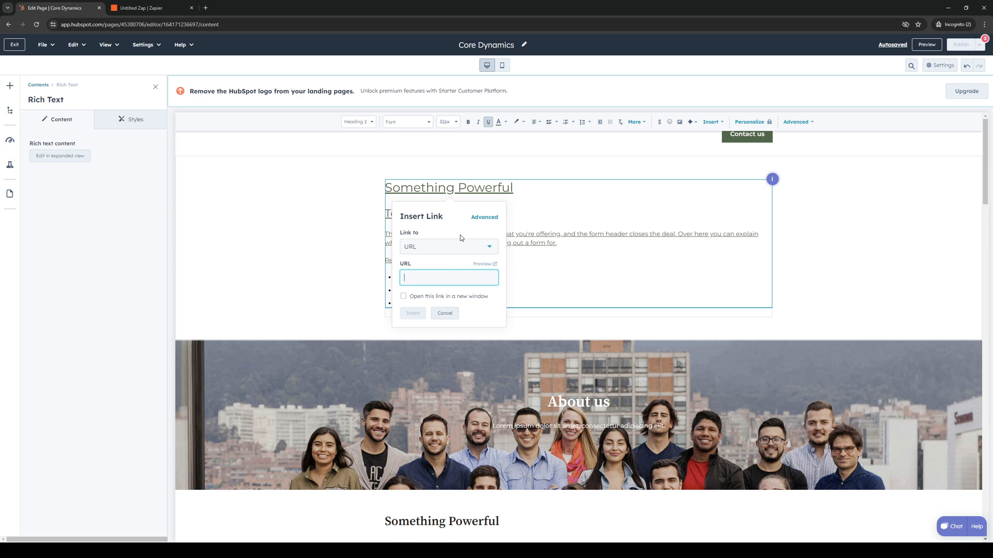
# Choose Anchor on this page as the link target, find no anchors, check Advanced, and close the dialog.
pyautogui.click(471, 247)
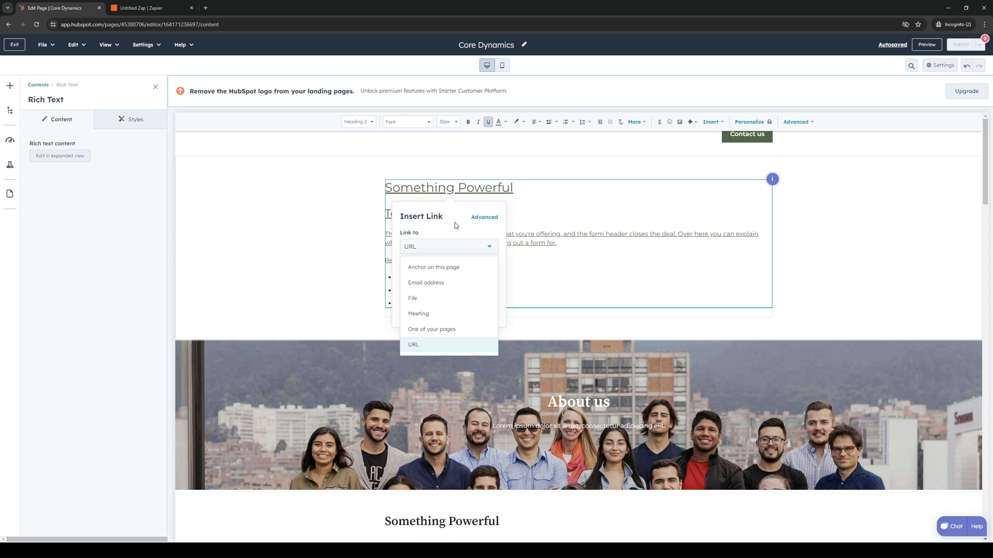
pyautogui.click(464, 270)
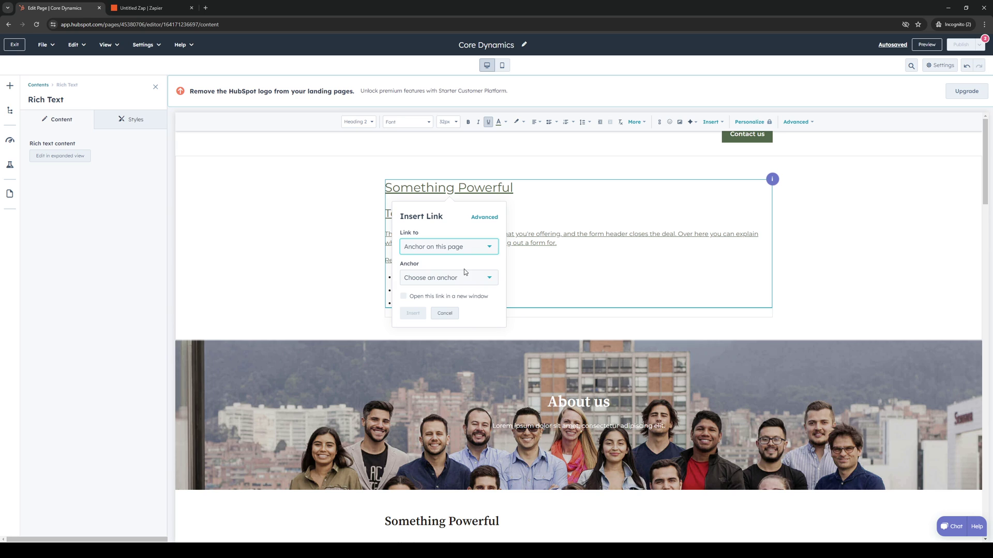
pyautogui.click(492, 279)
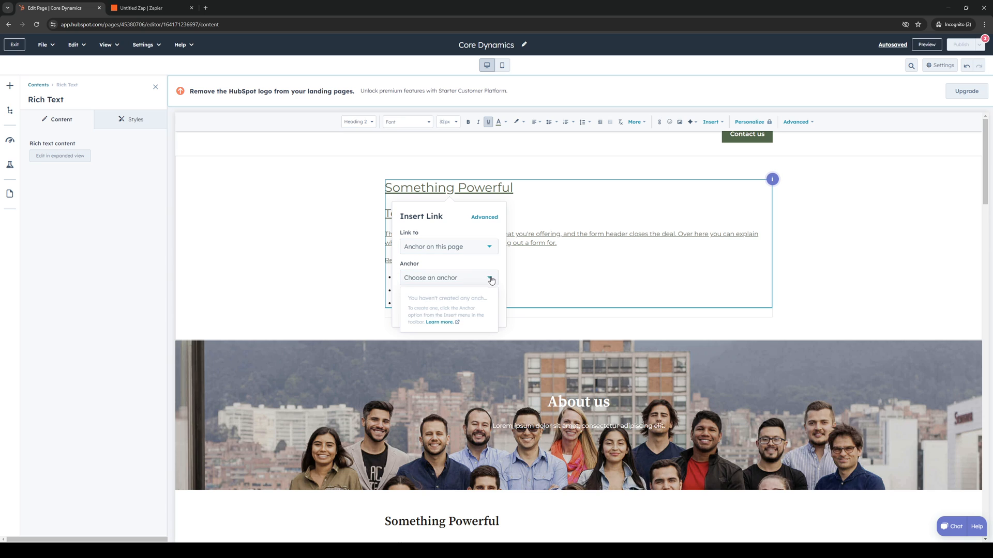
pyautogui.click(485, 216)
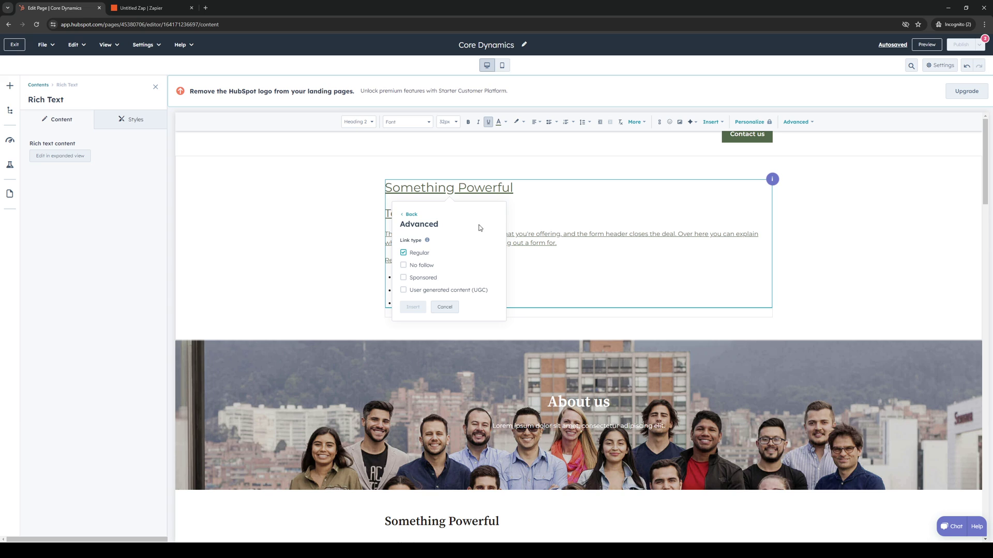
pyautogui.click(409, 214)
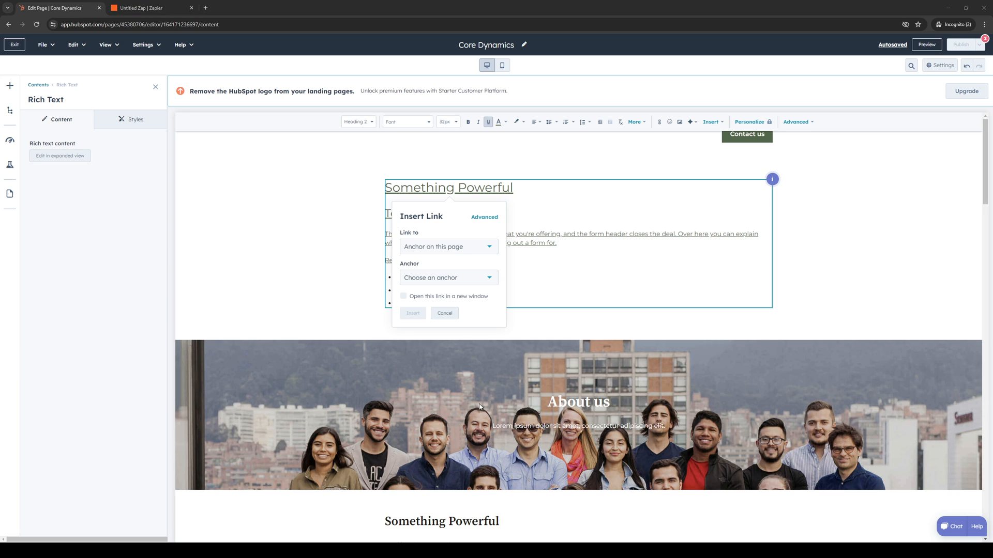
pyautogui.click(235, 231)
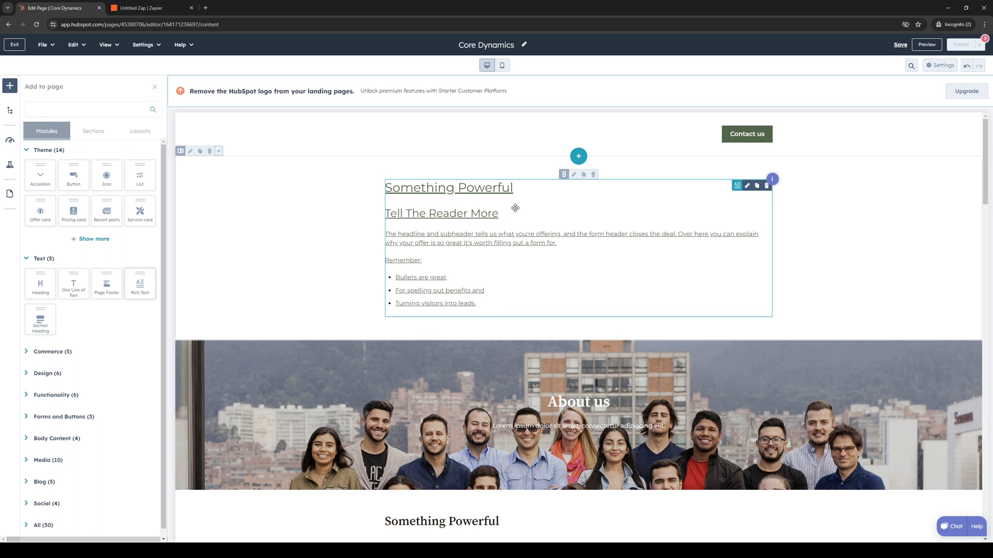